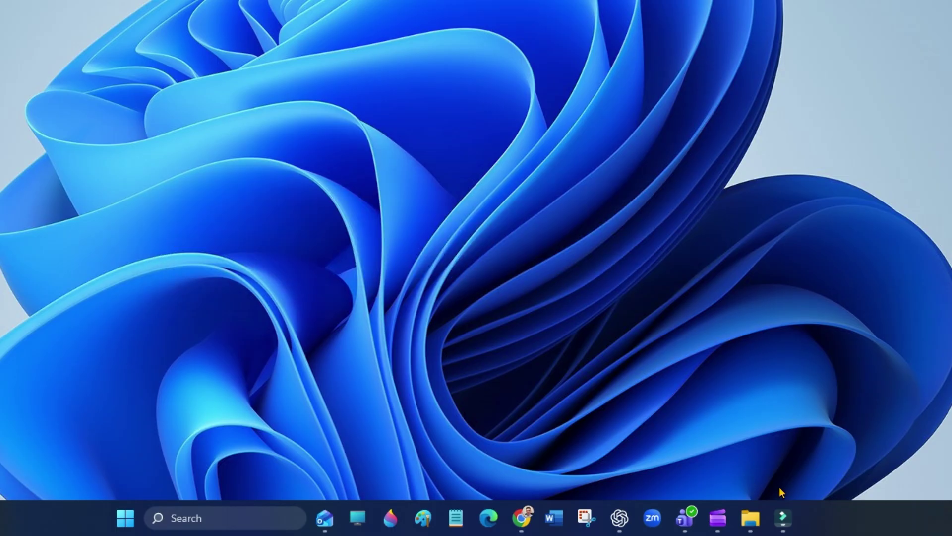
# Step: Launch File Explorer and go into Local Disk (C:) > Program Files
pyautogui.moveTo(751, 519)
pyautogui.click(933, 436)
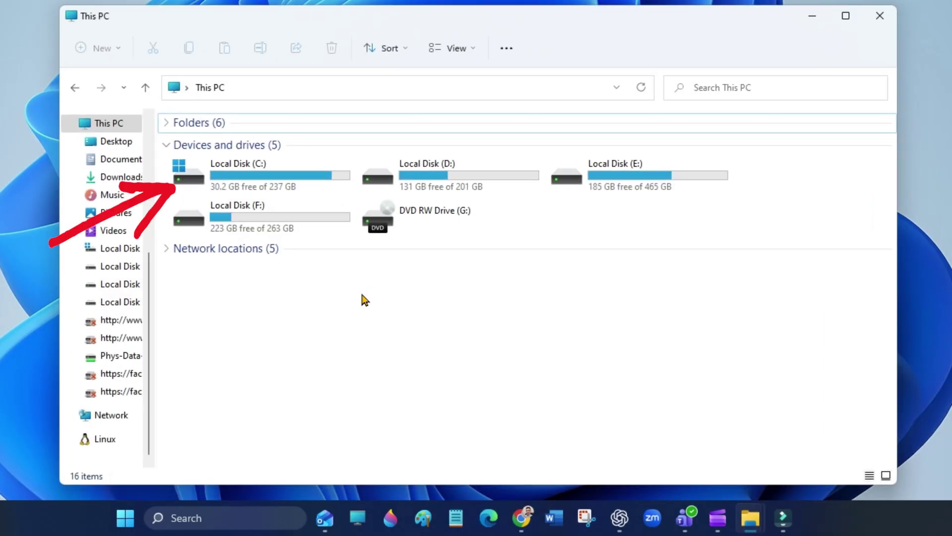
pyautogui.moveTo(271, 183)
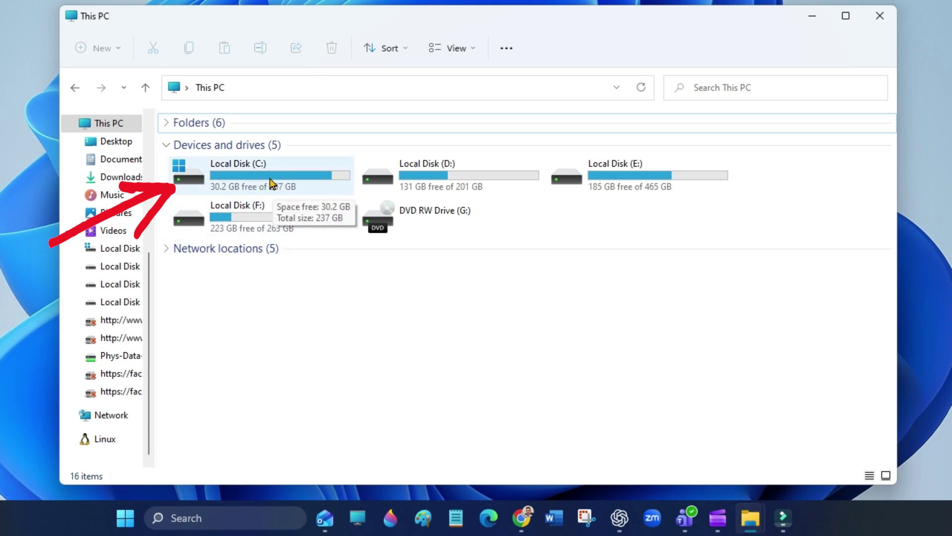
pyautogui.doubleClick(272, 184)
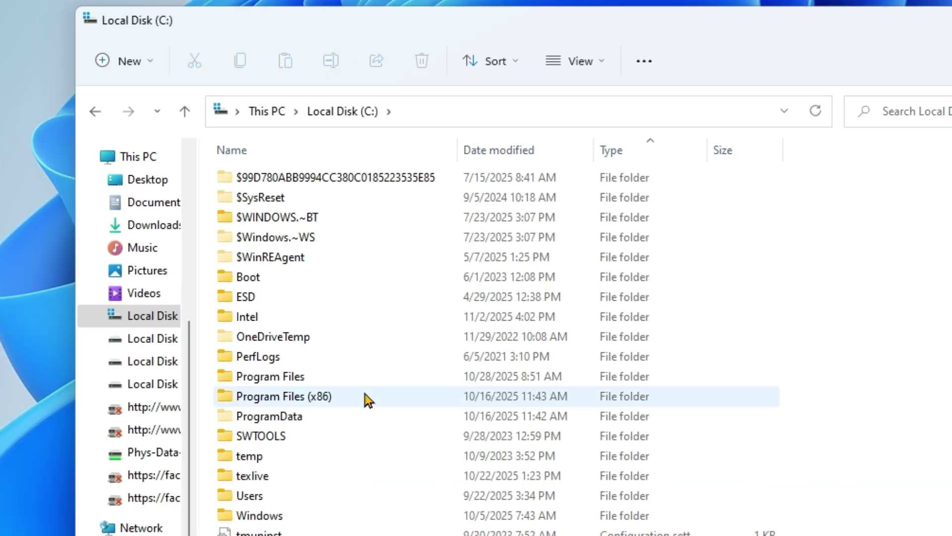
pyautogui.doubleClick(301, 377)
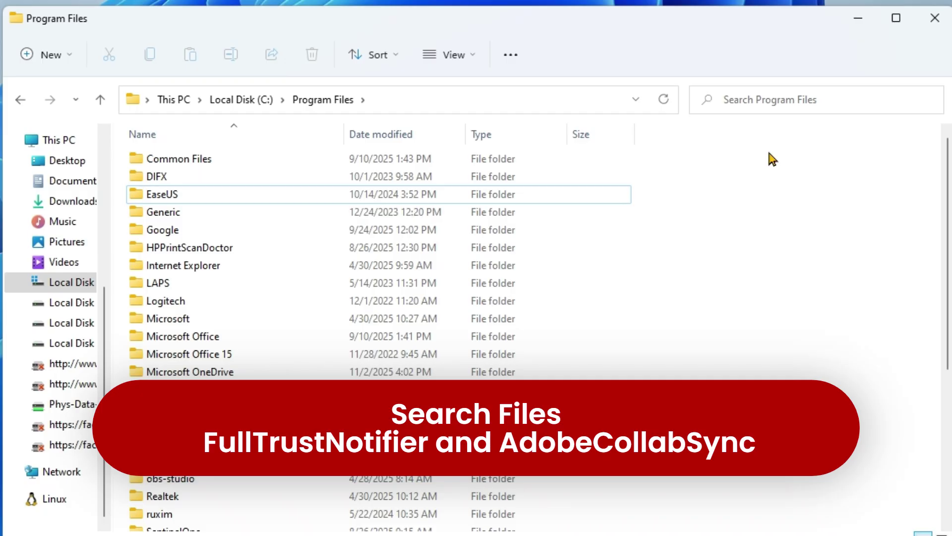
# Step: Search Program Files for FullTrustNotifier and select the found application
pyautogui.click(778, 103)
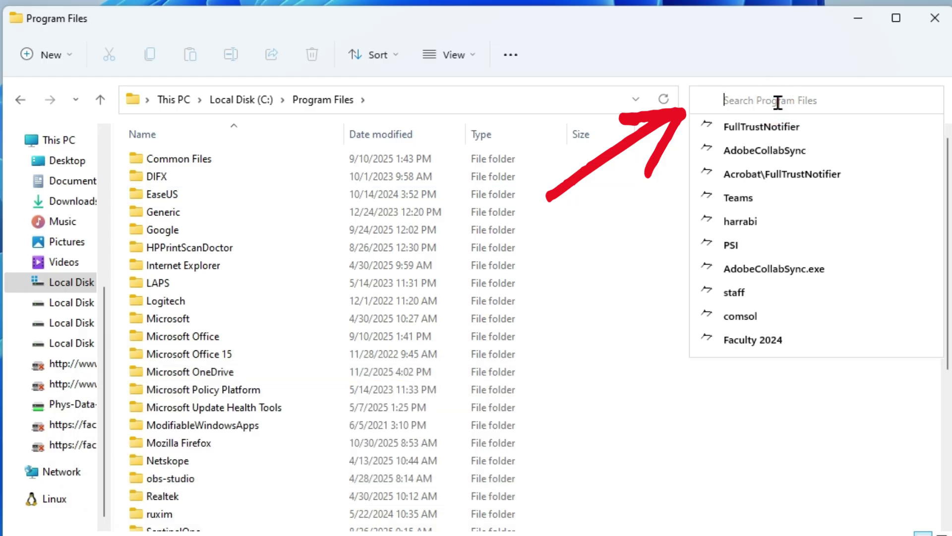
pyautogui.click(767, 130)
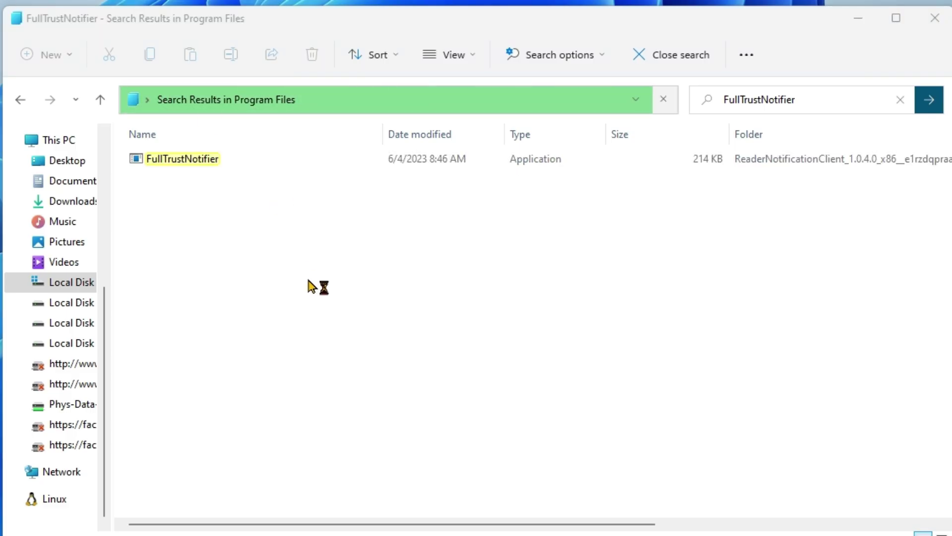
pyautogui.click(198, 159)
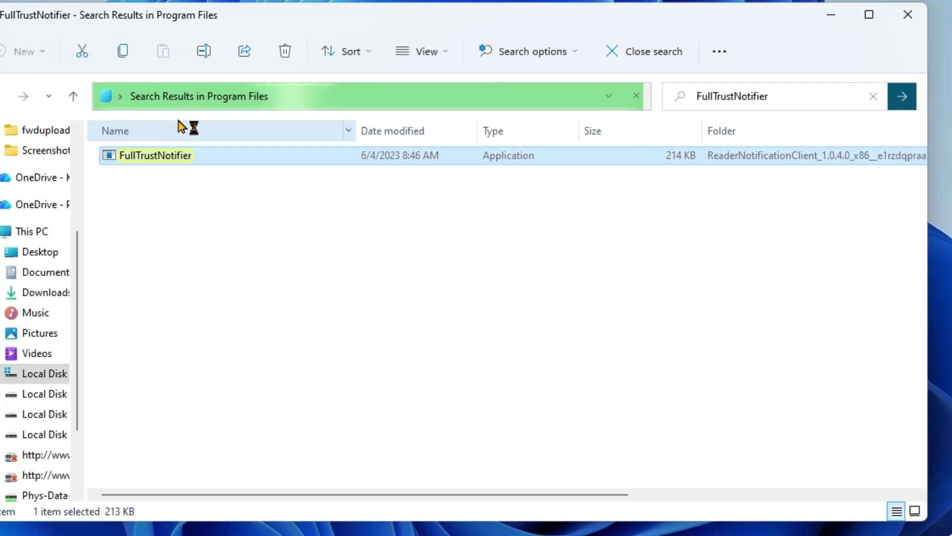
pyautogui.press('Return')
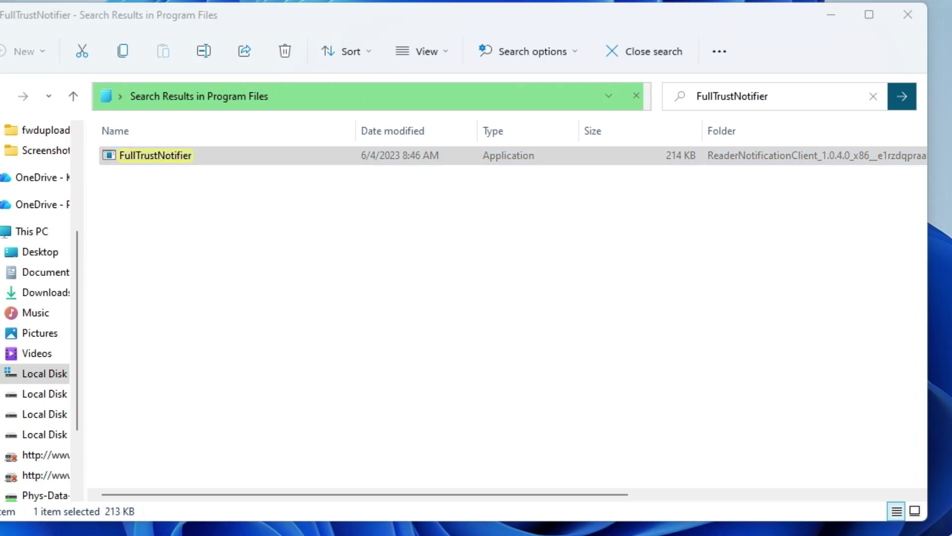
# Step: Delete FullTrustNotifier, confirming the move to the Recycle Bin
pyautogui.rightClick(175, 163)
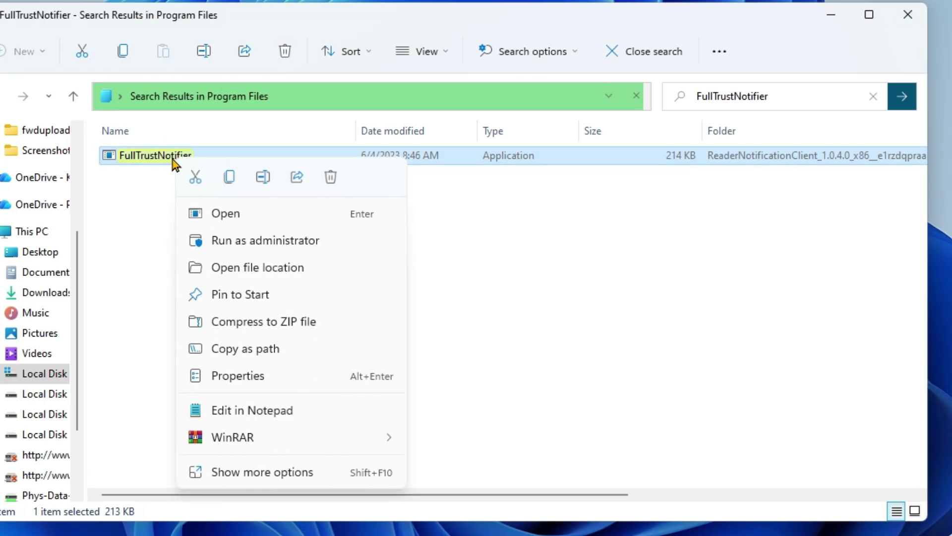
pyautogui.click(331, 177)
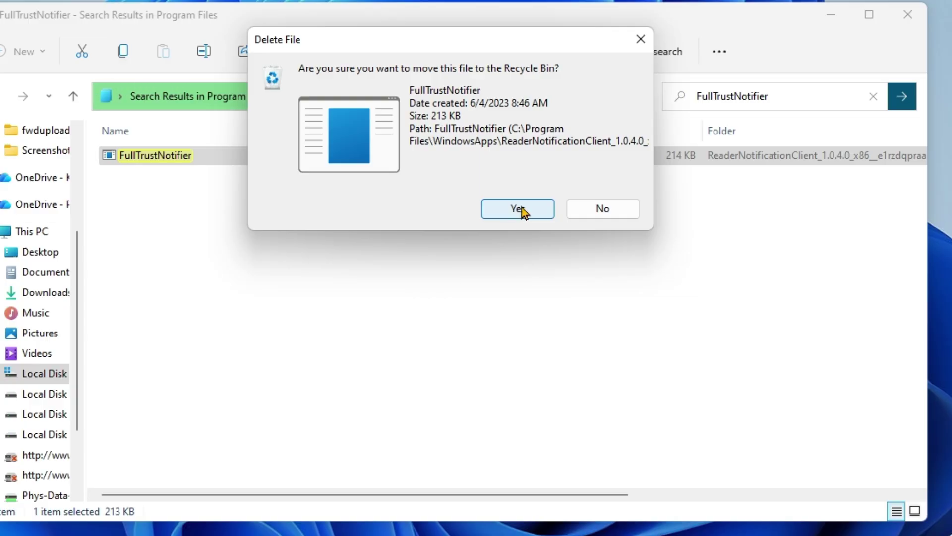
pyautogui.click(519, 210)
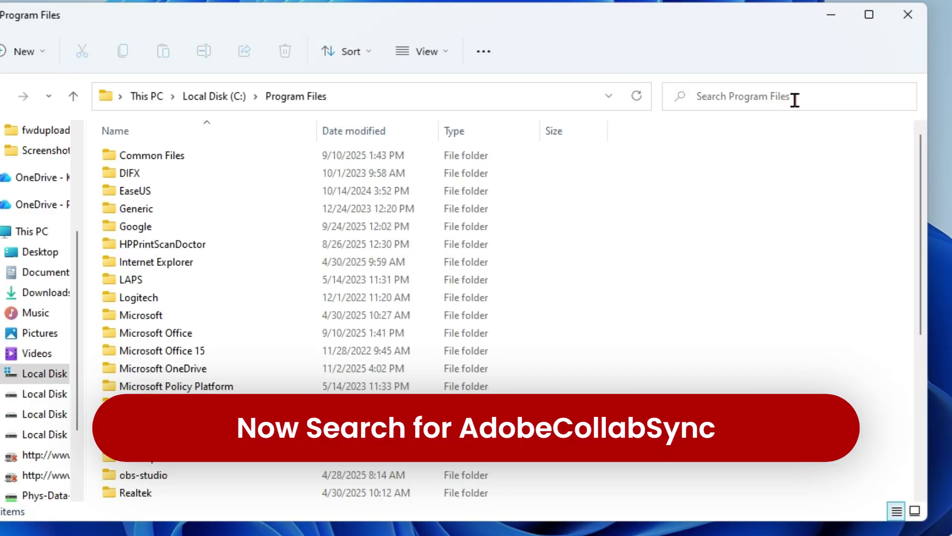
# Step: Search Program Files for AdobeCollabSync, then go back twice to Local Disk (C:) after no matches
pyautogui.click(796, 98)
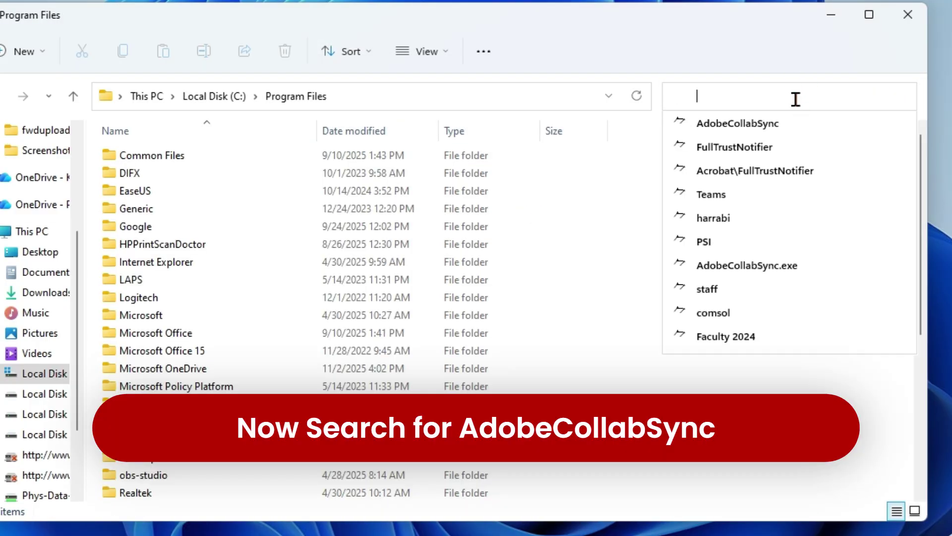
pyautogui.write('AdobeCollabSync')
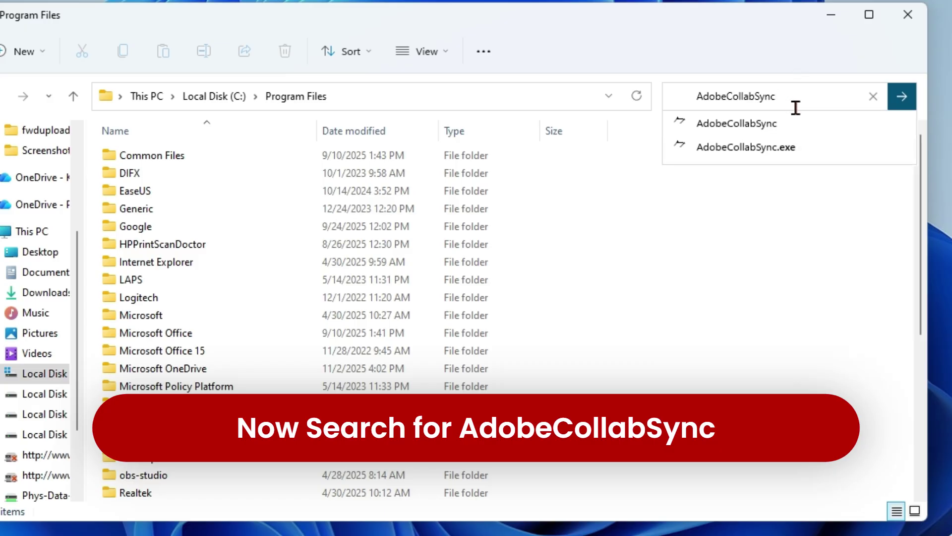
pyautogui.click(761, 218)
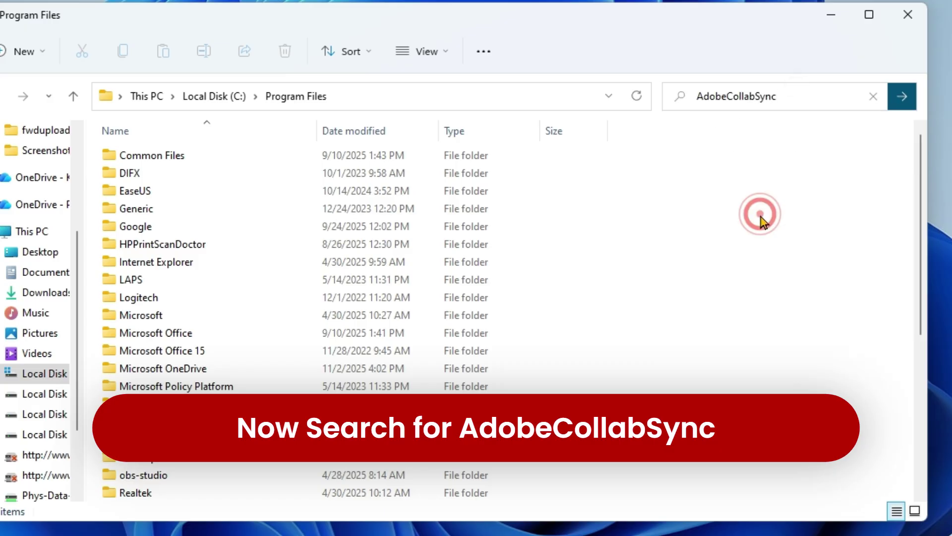
pyautogui.click(900, 95)
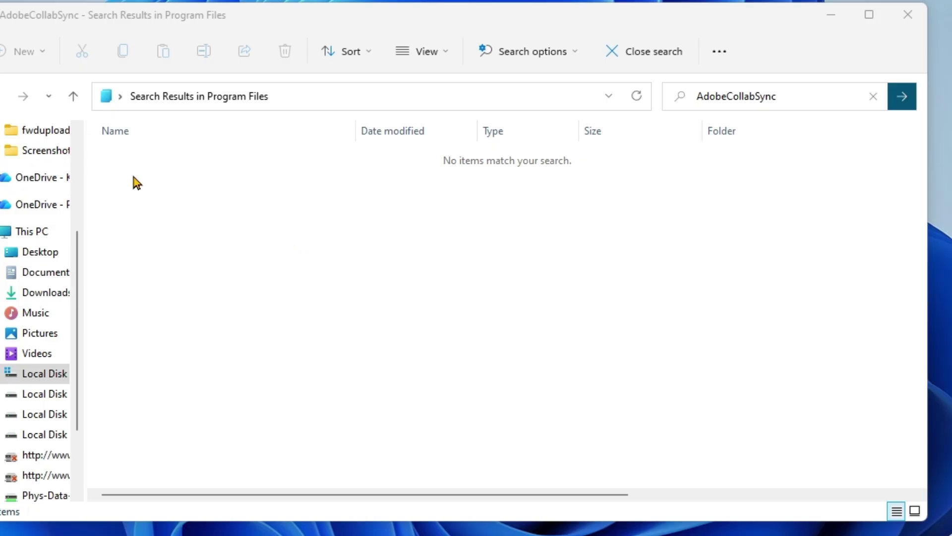
pyautogui.click(3, 97)
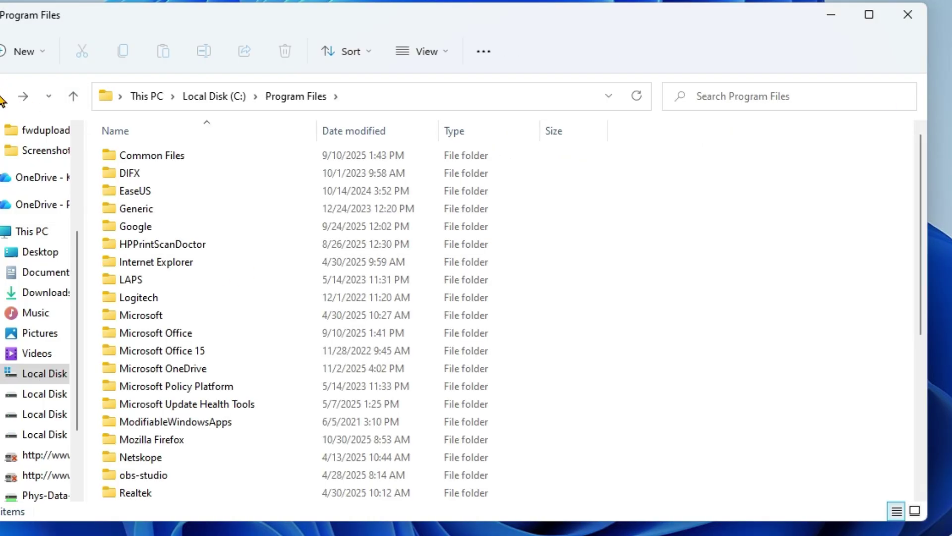
pyautogui.click(3, 97)
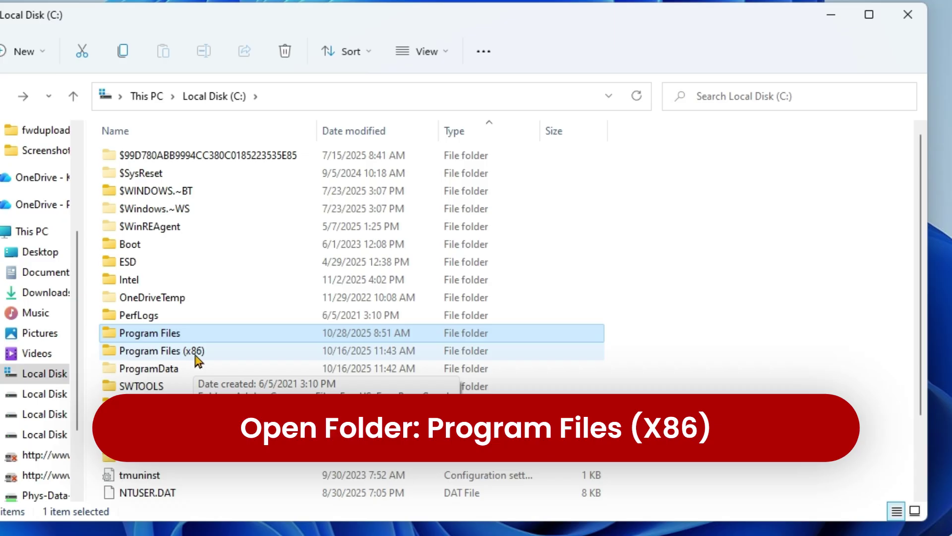
# Step: Search Program Files (x86) for AdobeCollabSync, finding it under Adobe\Acrobat Reader DC
pyautogui.doubleClick(193, 353)
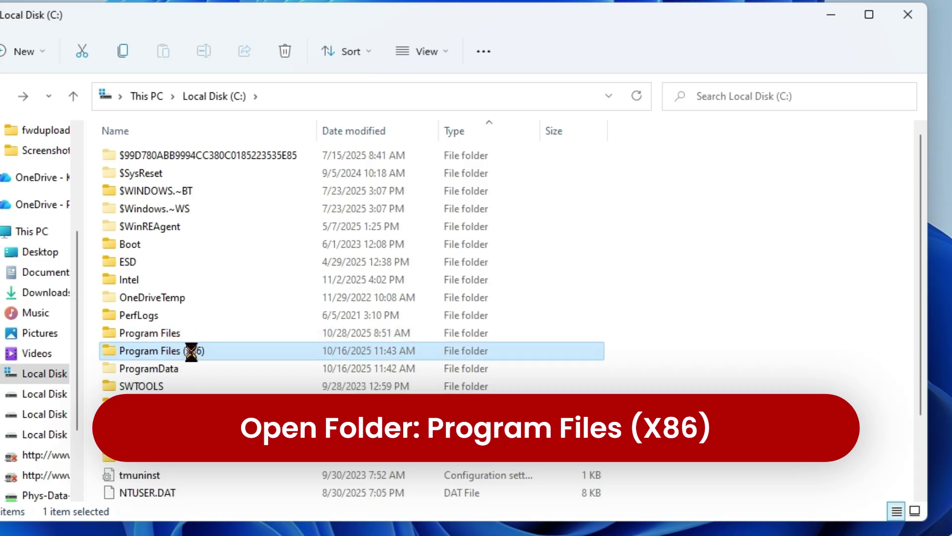
pyautogui.click(797, 167)
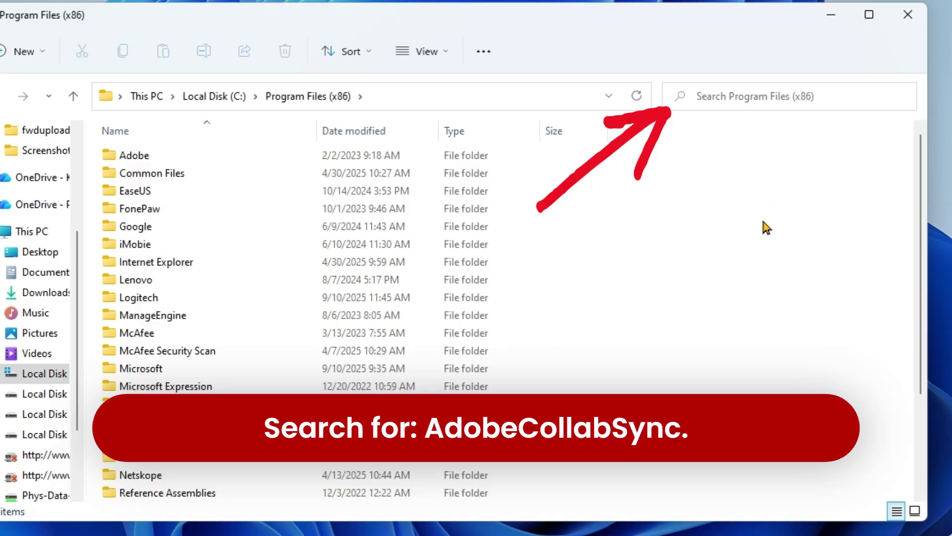
pyautogui.click(754, 97)
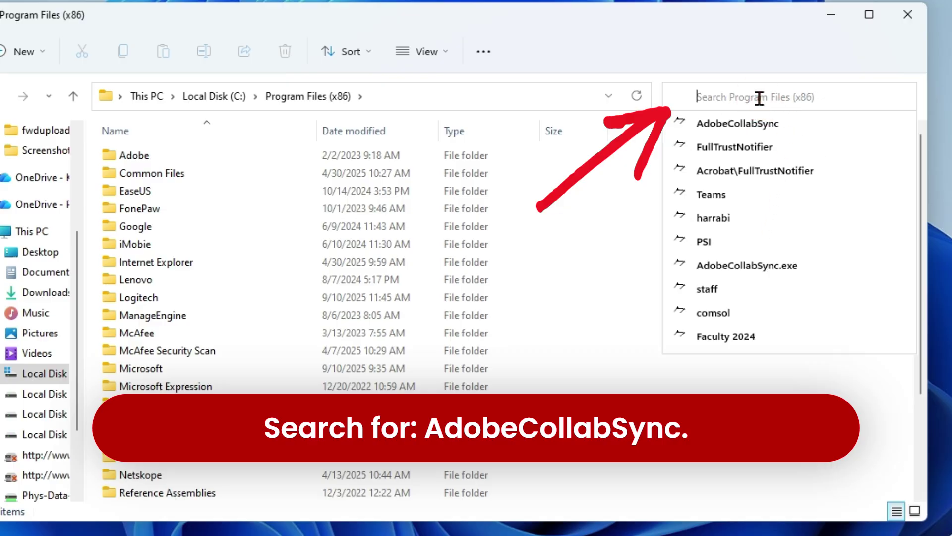
pyautogui.click(769, 124)
pyautogui.click(901, 97)
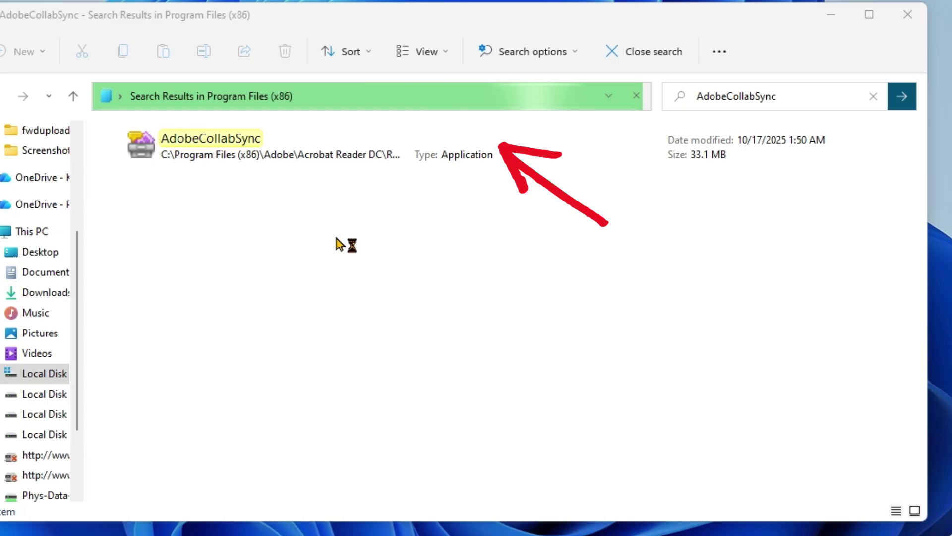
# Step: Delete AdobeCollabSync to the Recycle Bin, then close File Explorer
pyautogui.click(236, 149)
pyautogui.rightClick(239, 148)
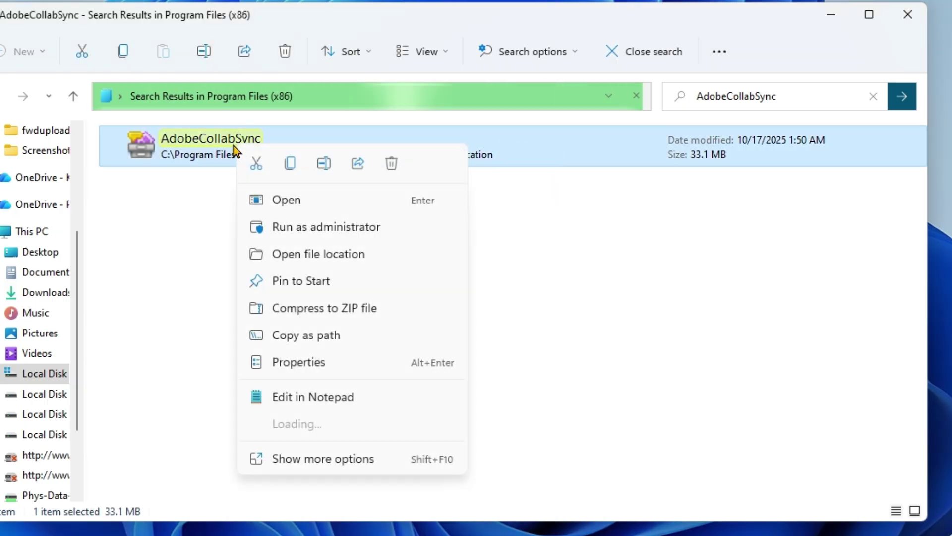
pyautogui.click(391, 166)
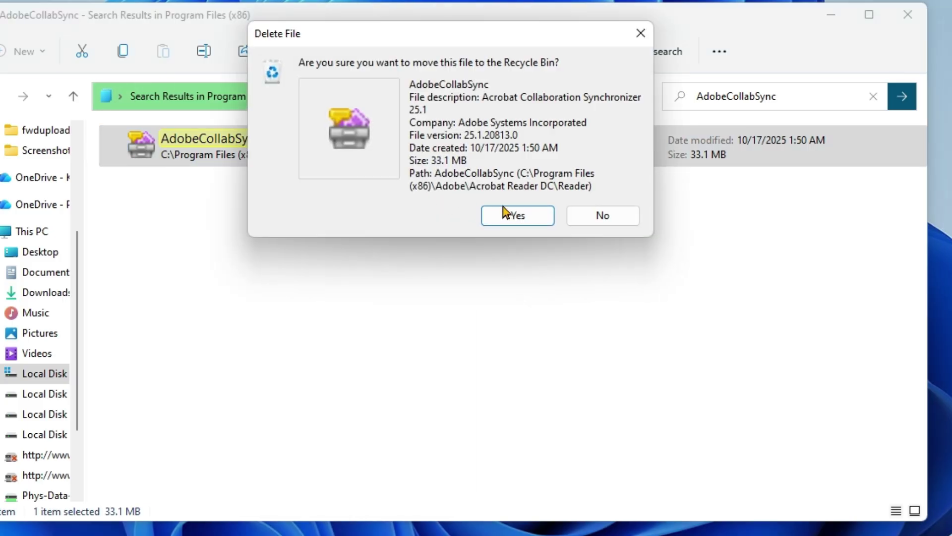
pyautogui.click(511, 214)
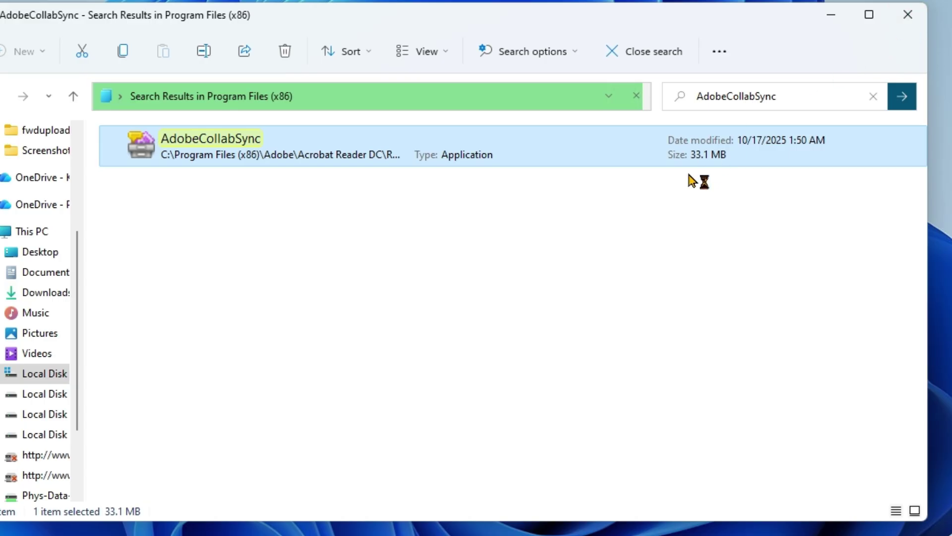
pyautogui.click(912, 26)
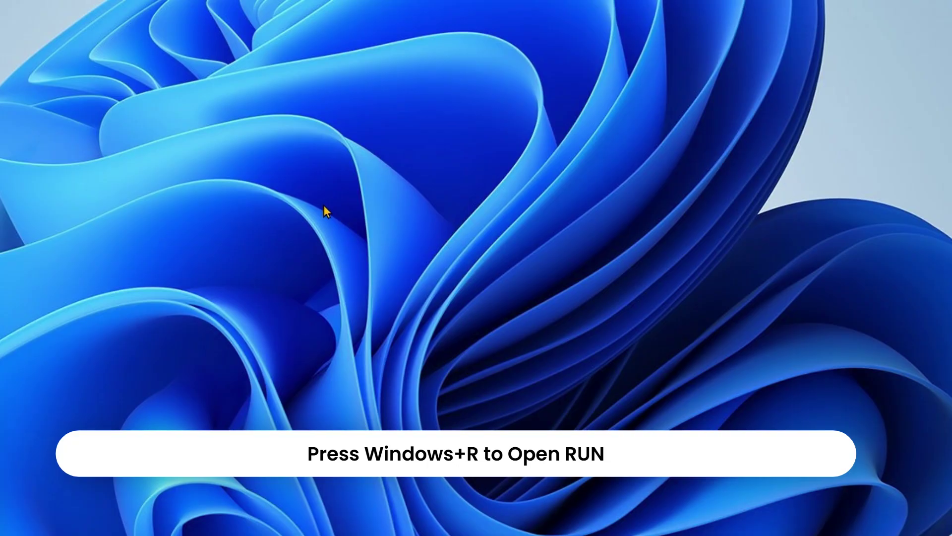
# Step: Run 'Regedit' from the Windows+R Run dialog, replacing the previous CMD entry
pyautogui.press('super+r')
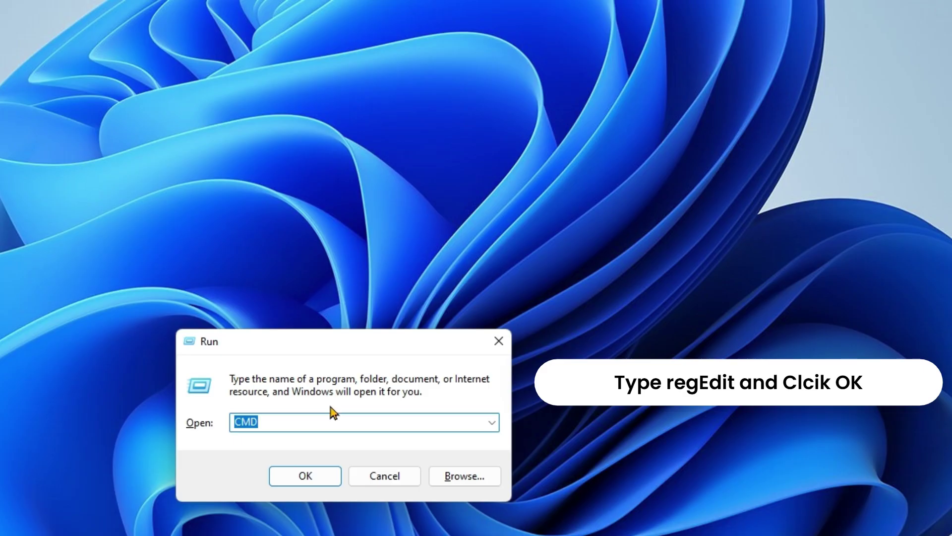
pyautogui.doubleClick(308, 420)
pyautogui.write('Regedit')
pyautogui.click(310, 474)
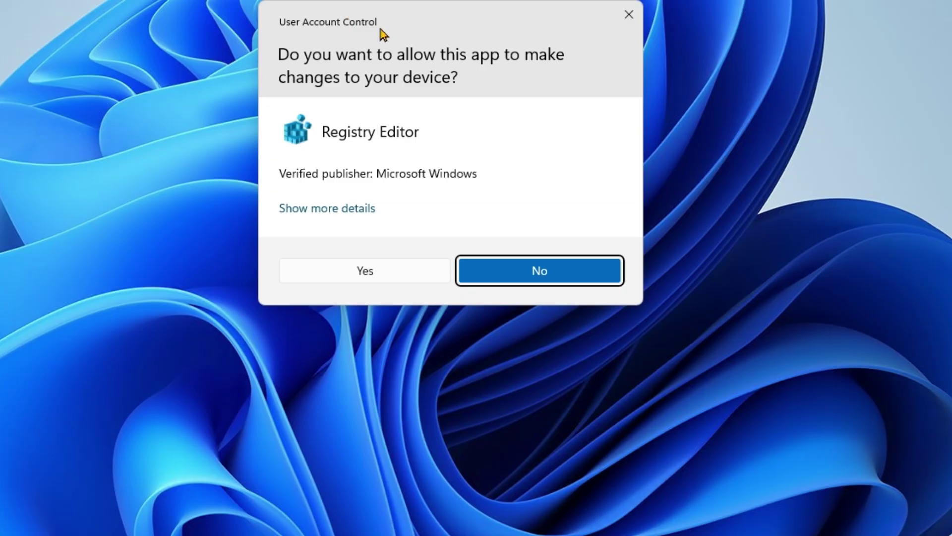
# Step: Allow the UAC prompt and expand HKEY_CURRENT_USER > Software > Adobe
pyautogui.click(389, 273)
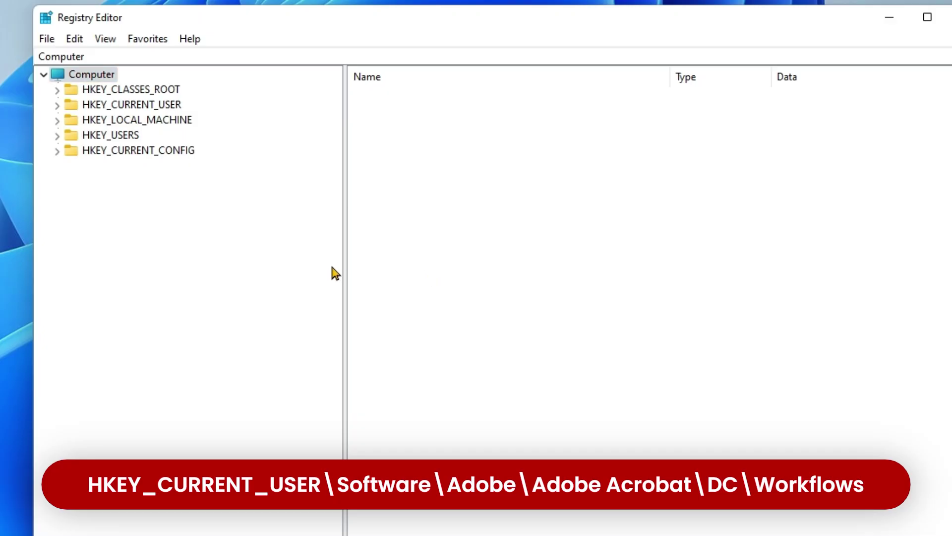
pyautogui.click(59, 109)
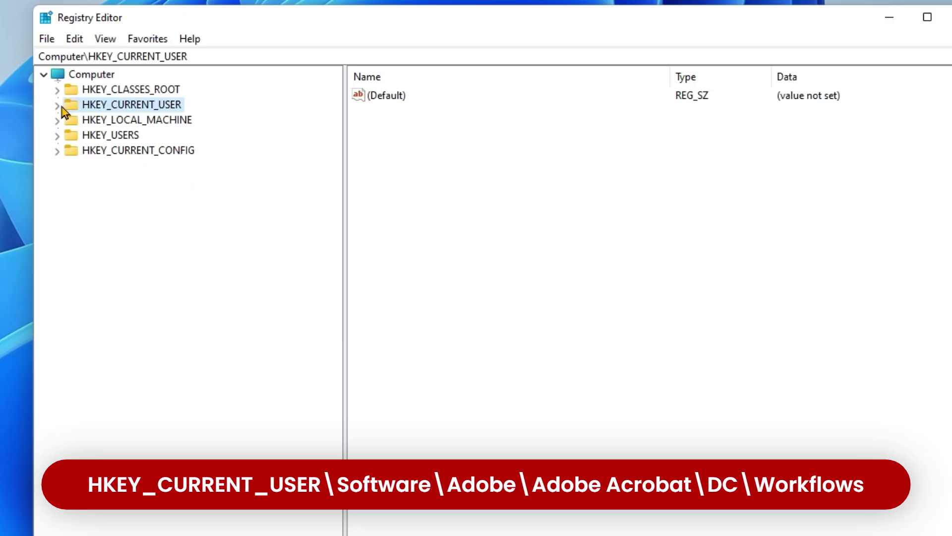
pyautogui.click(58, 108)
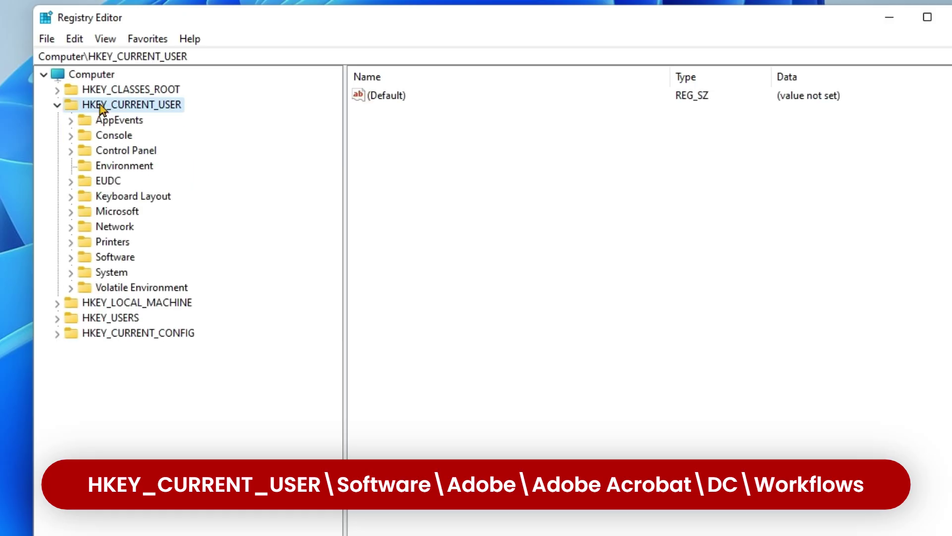
pyautogui.click(81, 260)
pyautogui.click(71, 257)
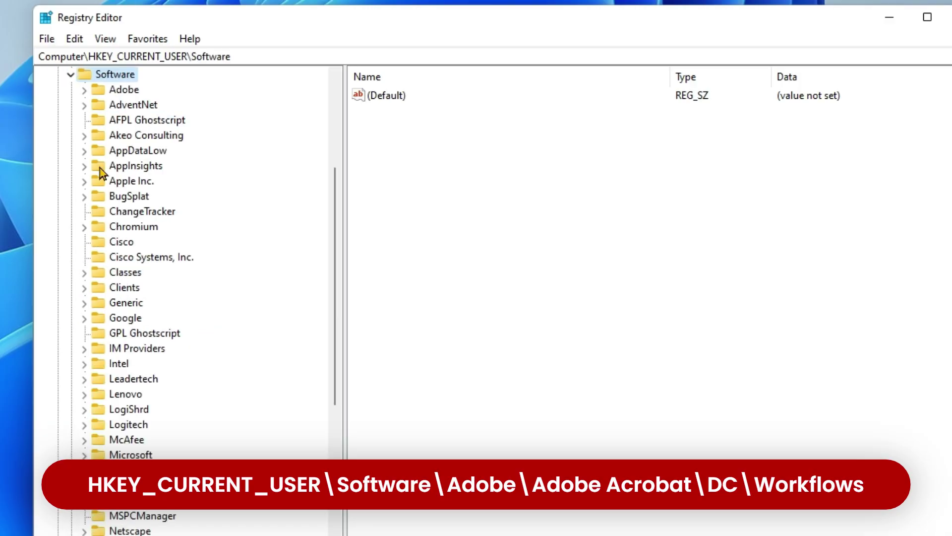
pyautogui.click(86, 92)
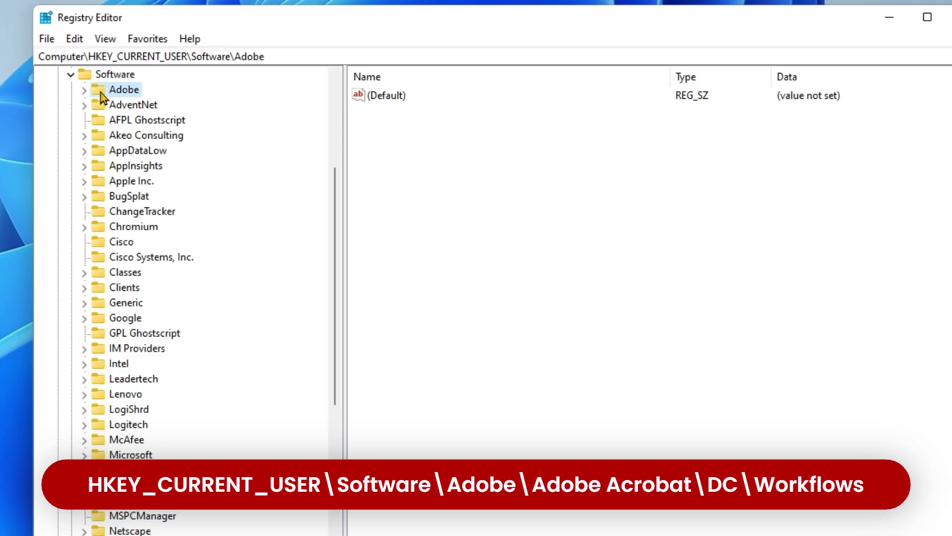
pyautogui.click(85, 93)
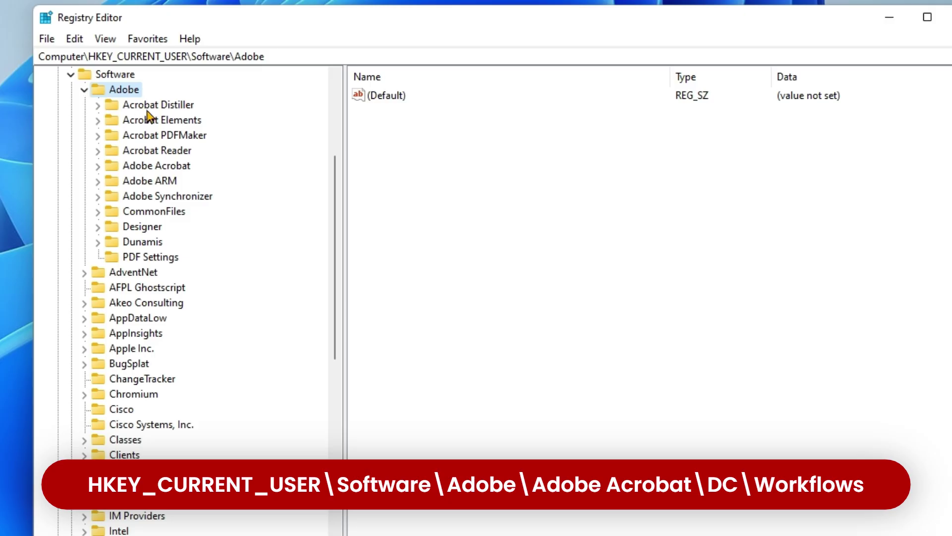
# Step: Expand Adobe Acrobat > DC and select the Workflows key
pyautogui.click(122, 167)
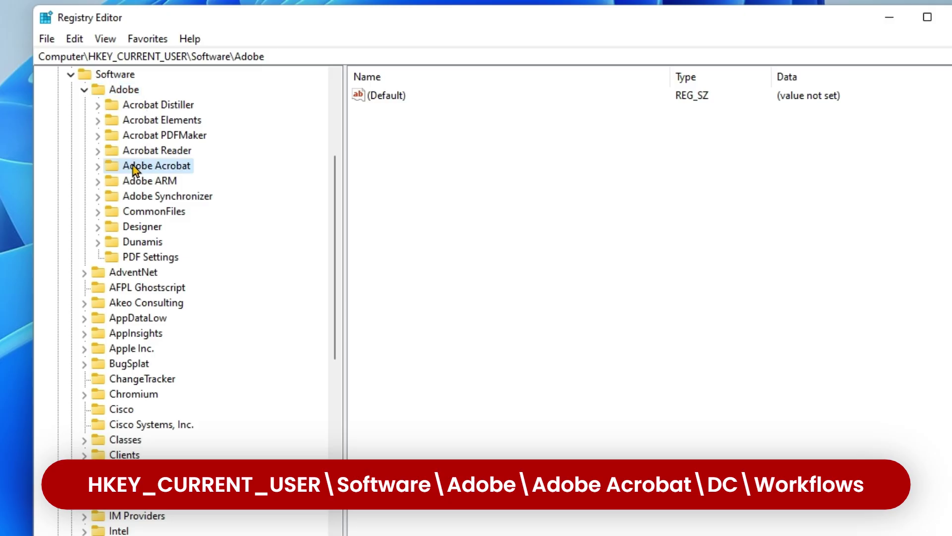
pyautogui.click(99, 168)
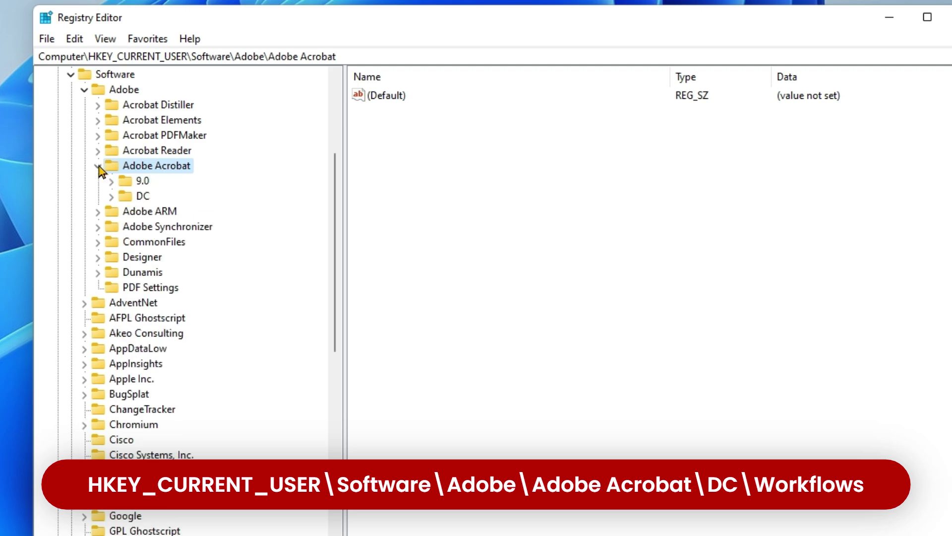
pyautogui.scroll(2, 126, 179)
pyautogui.click(131, 287)
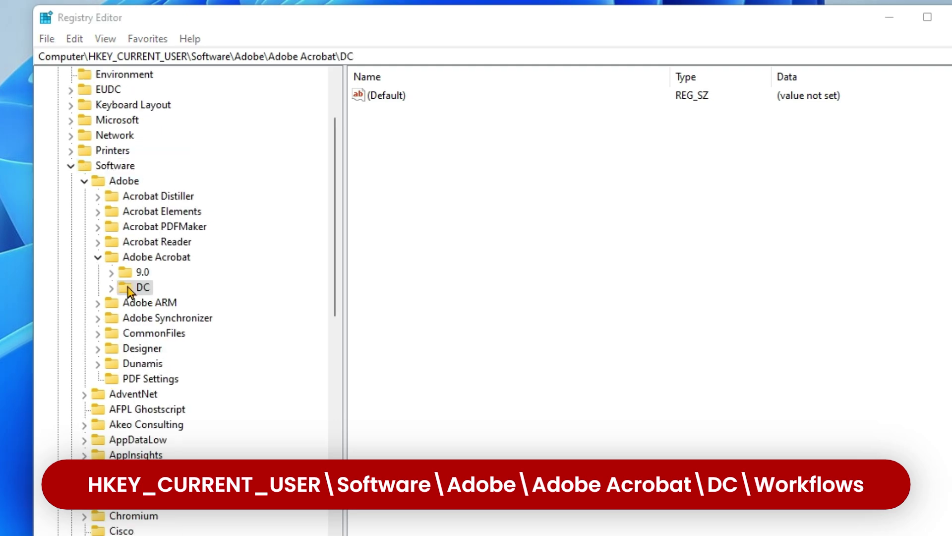
pyautogui.click(112, 288)
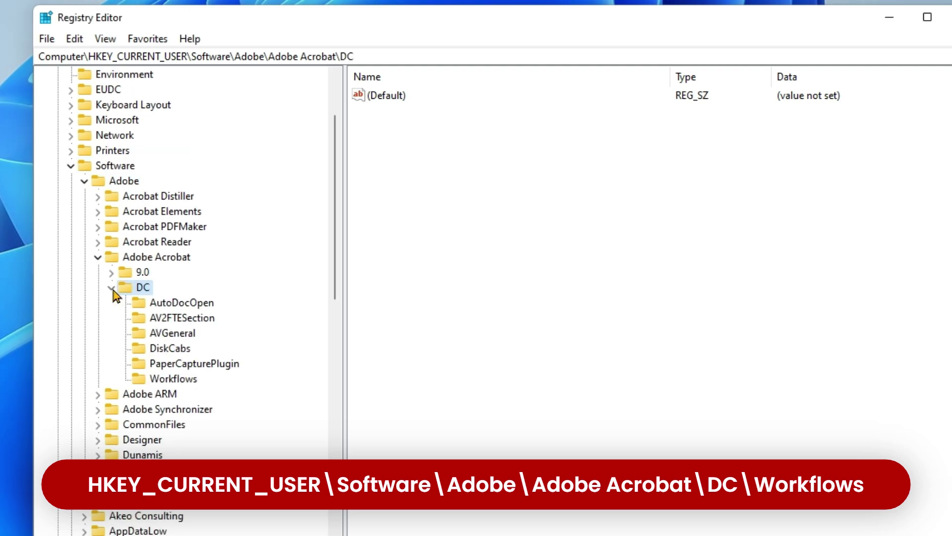
pyautogui.click(174, 380)
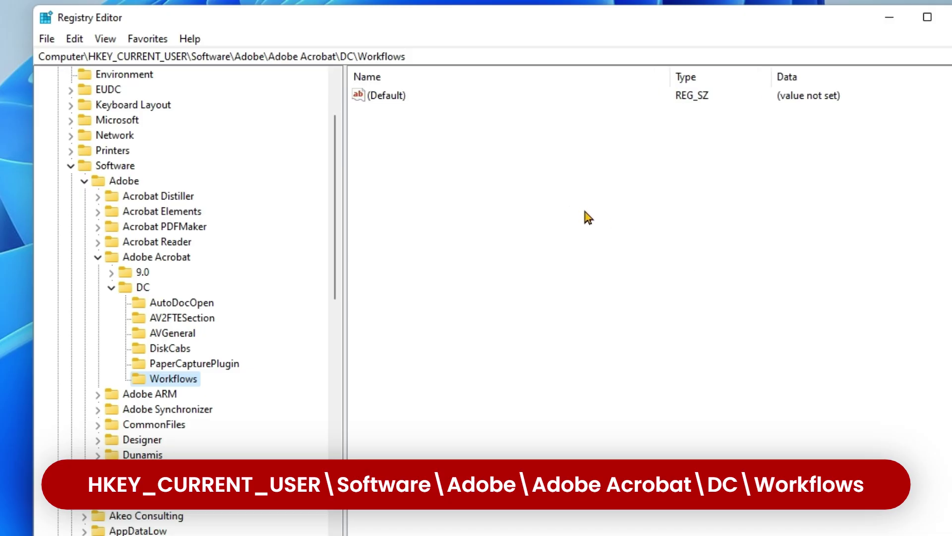
pyautogui.click(508, 229)
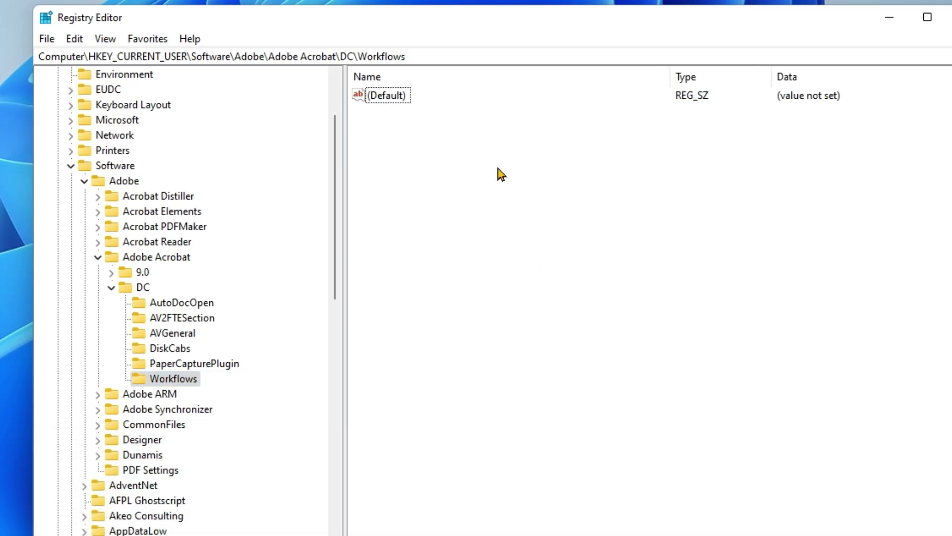
# Step: Create a new DWORD (32-bit) Value in the Workflows key
pyautogui.rightClick(527, 169)
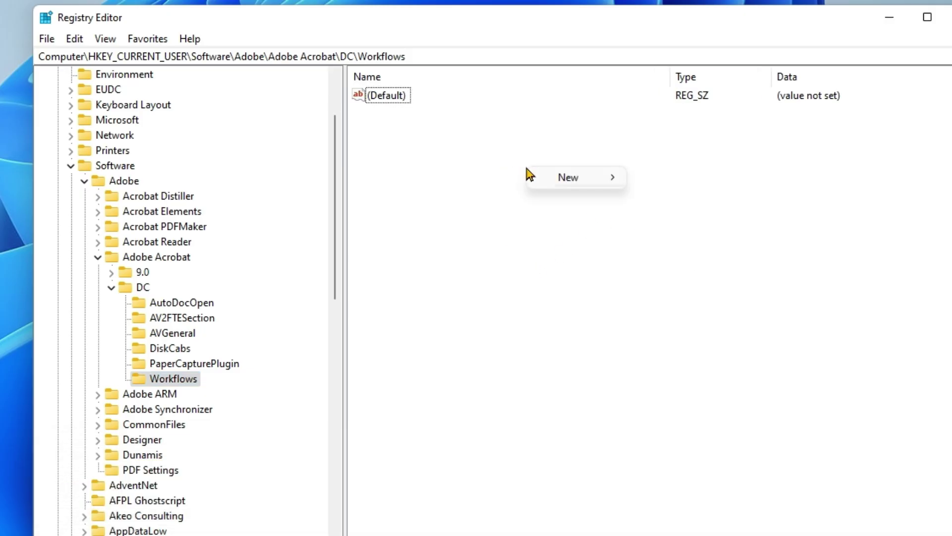
pyautogui.moveTo(566, 180)
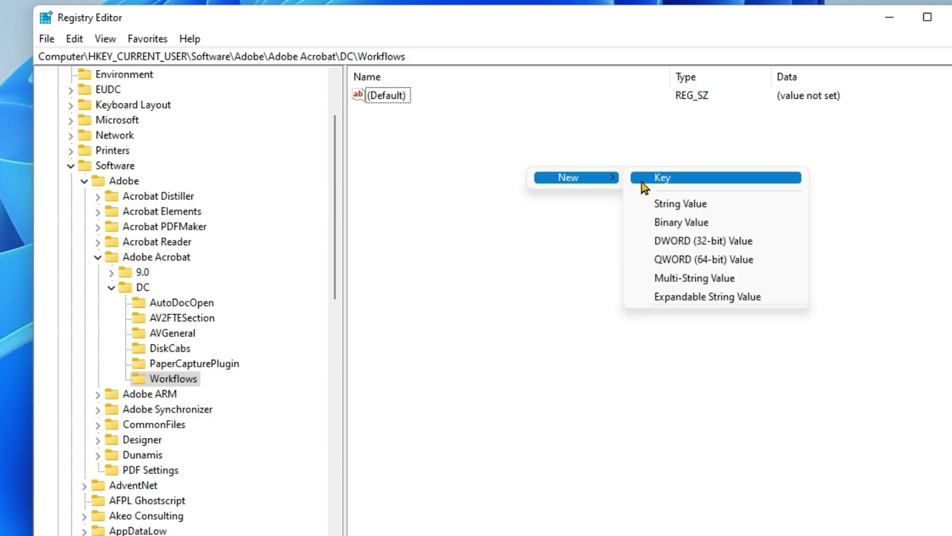
pyautogui.click(715, 241)
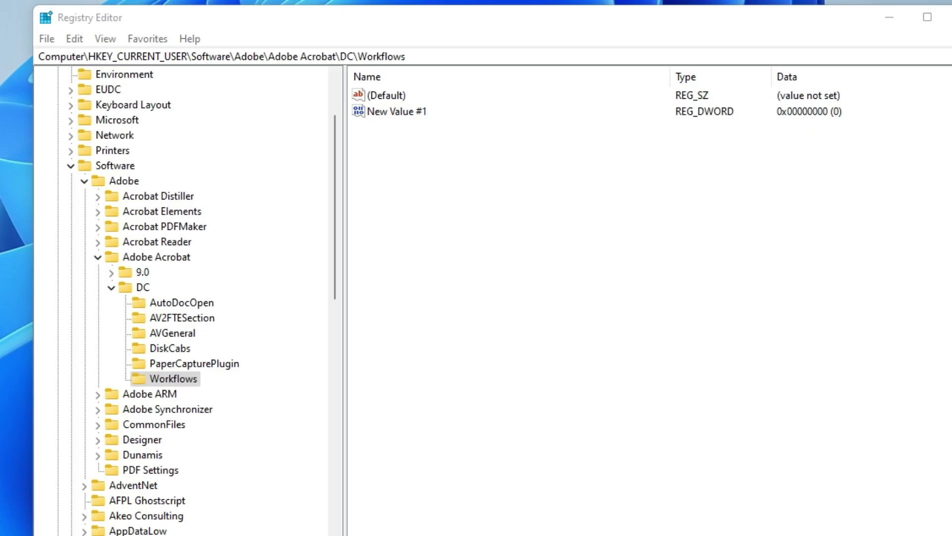
# Step: Rename the new value to bNeedSynchronizer
pyautogui.rightClick(376, 114)
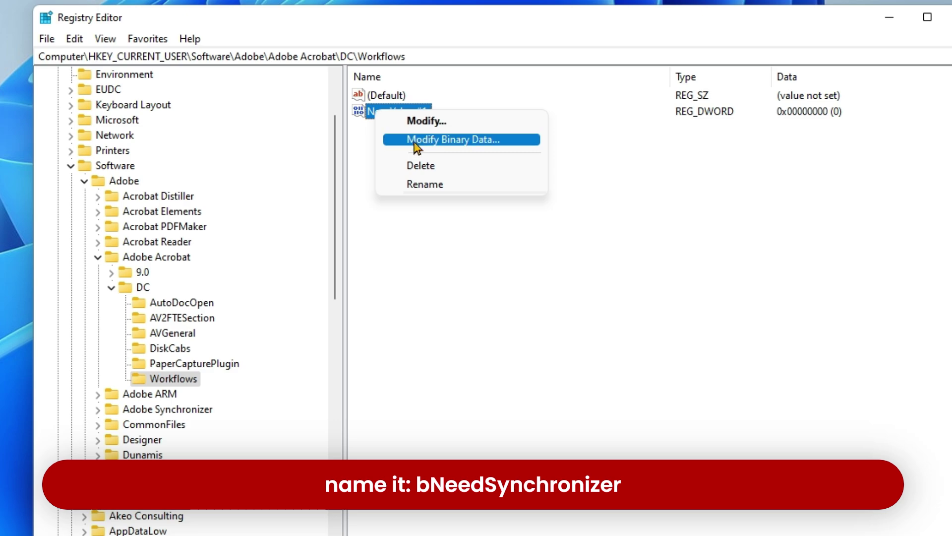
pyautogui.click(446, 184)
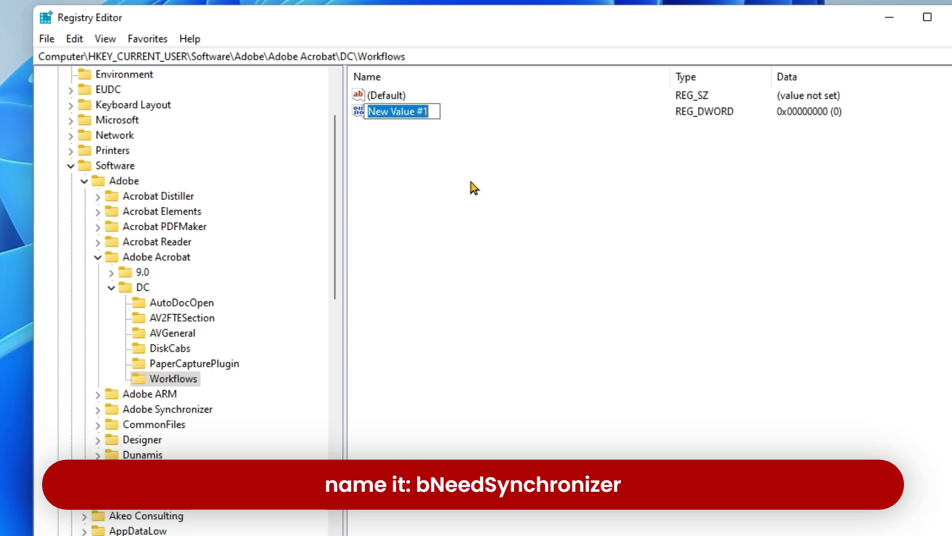
pyautogui.write('bNeedSynchronizer')
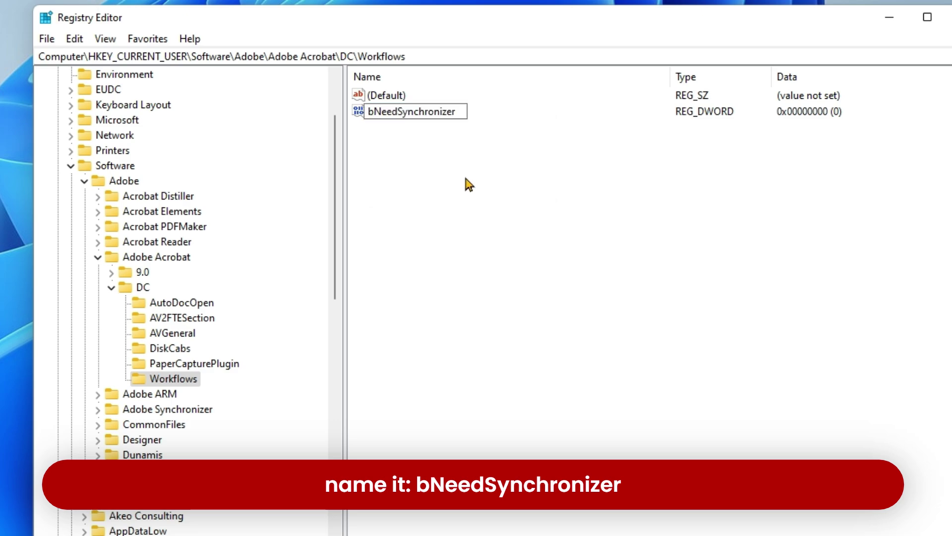
pyautogui.press('Return')
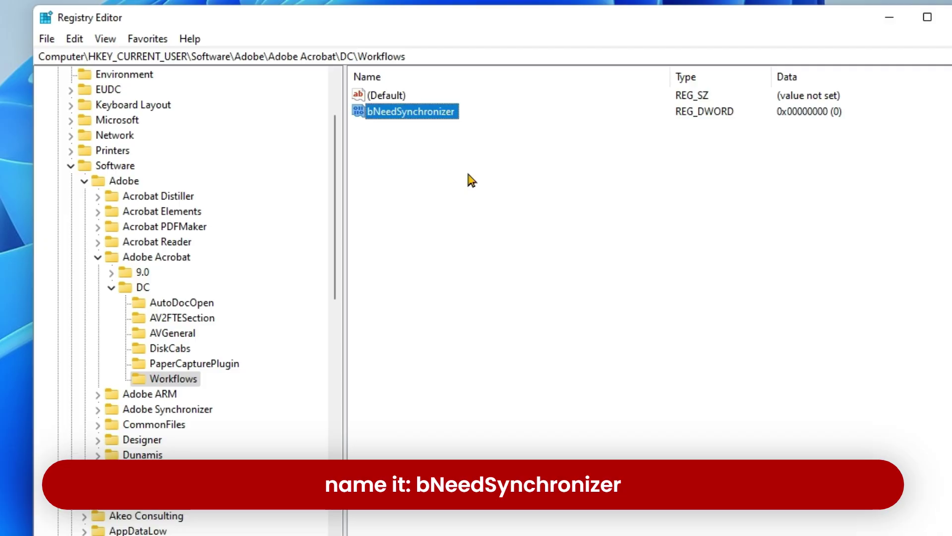
pyautogui.click(602, 193)
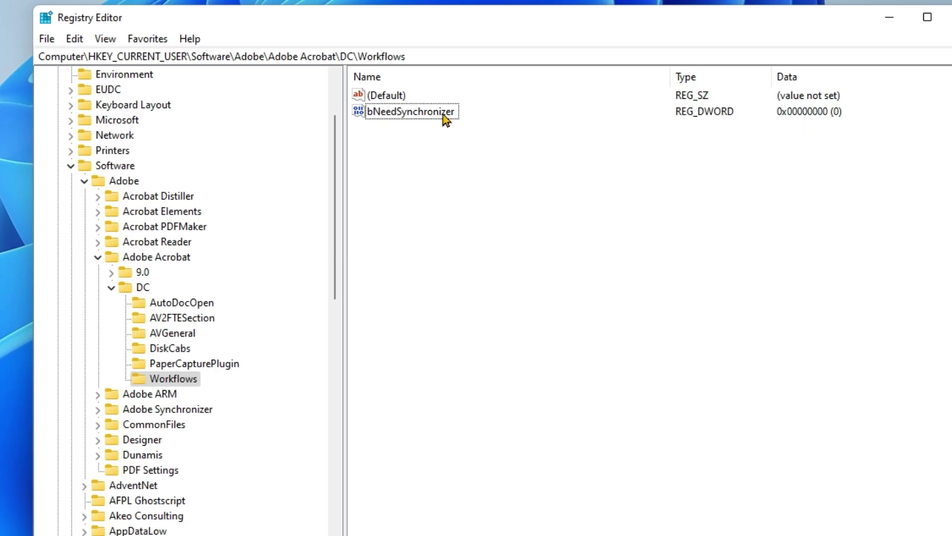
pyautogui.doubleClick(445, 113)
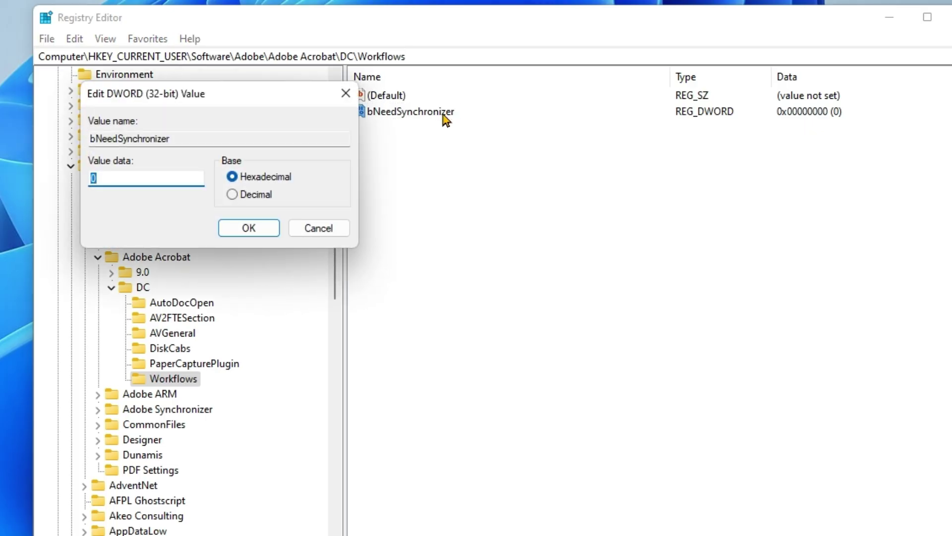
pyautogui.click(119, 179)
pyautogui.click(273, 231)
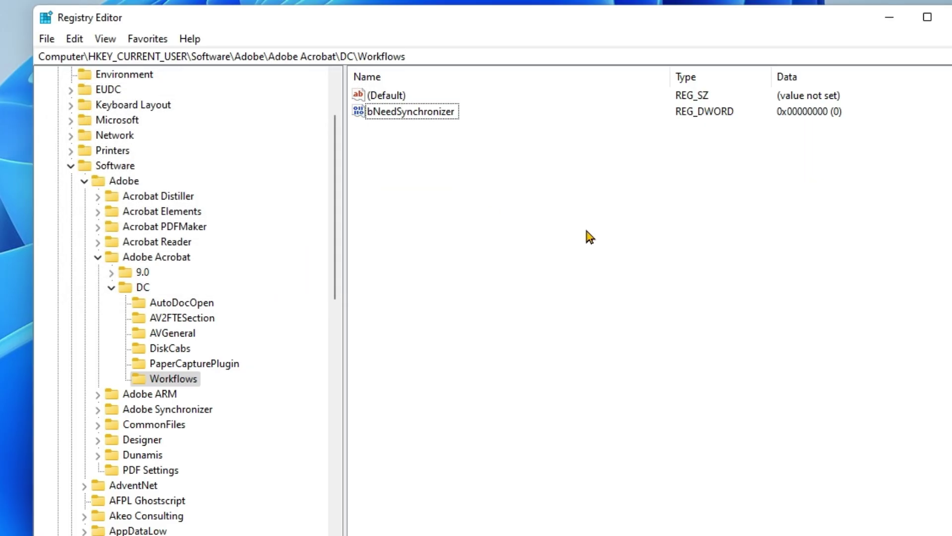